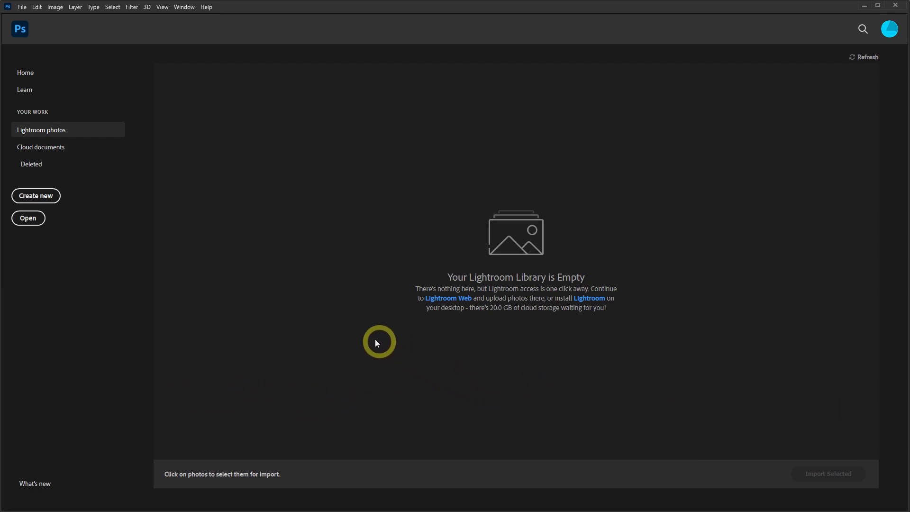
Step: Create a new 1920 x 1080 px document with a white background
left_click(22, 7)
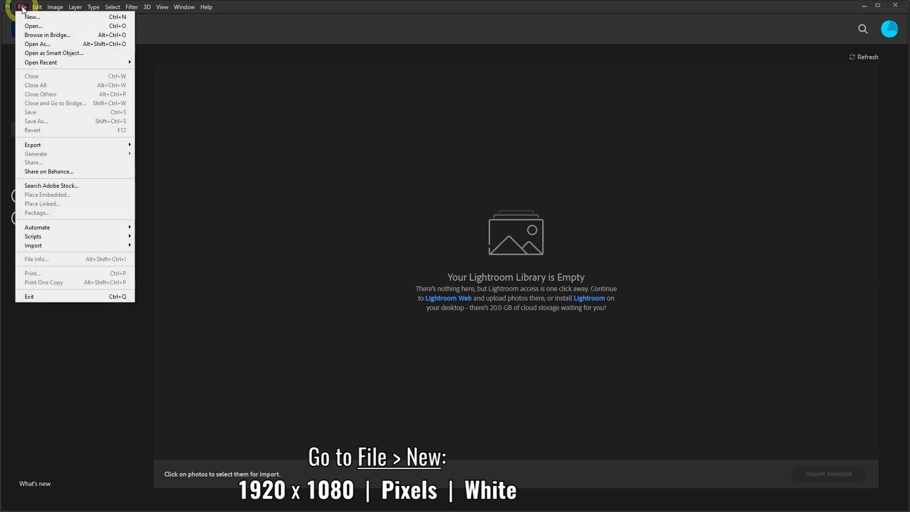
left_click(55, 19)
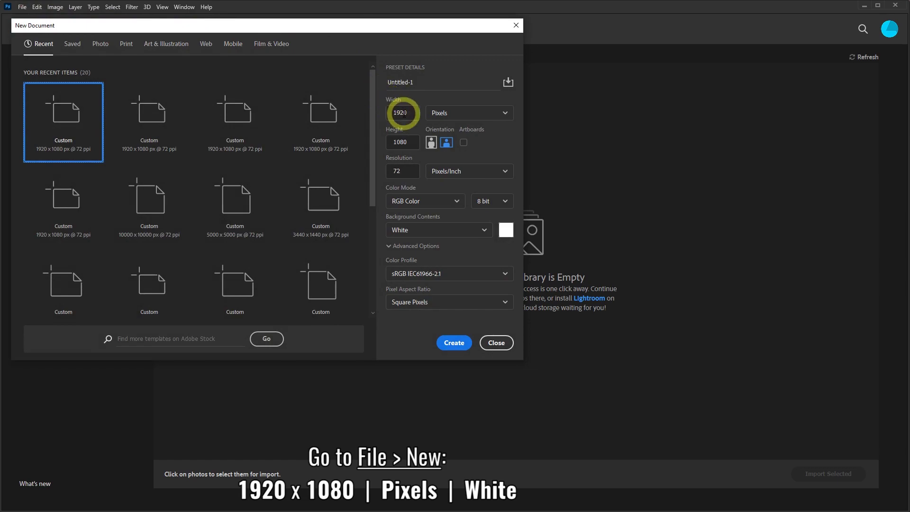
left_click(453, 347)
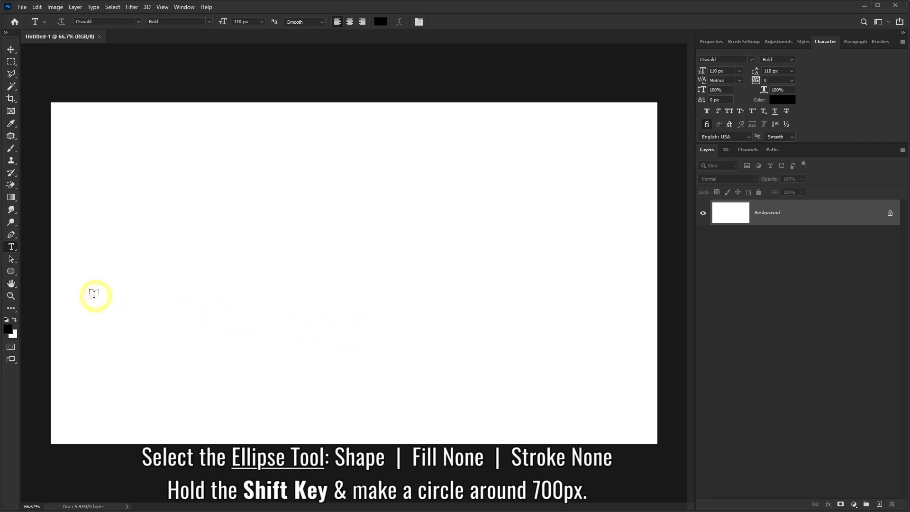
Step: Draw a 702 px circle with the Ellipse tool in Shape mode, with no fill and no stroke
left_click(11, 271)
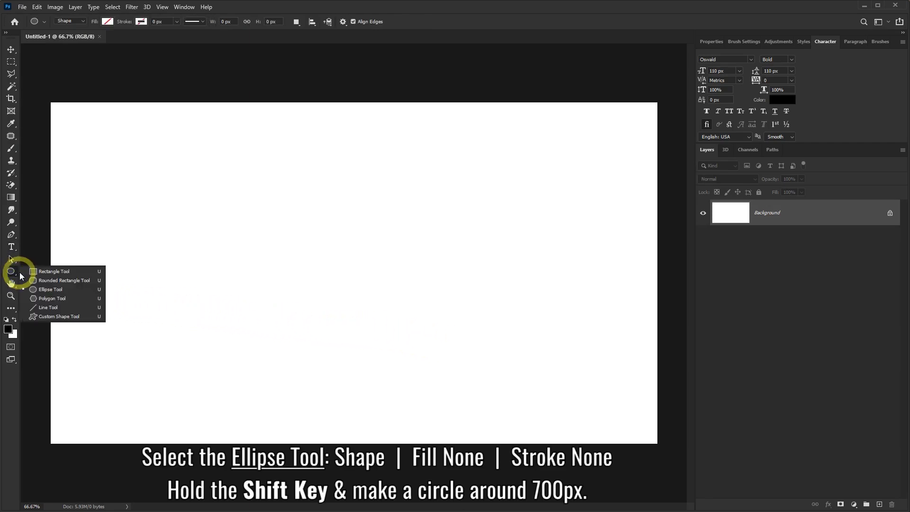
left_click(46, 290)
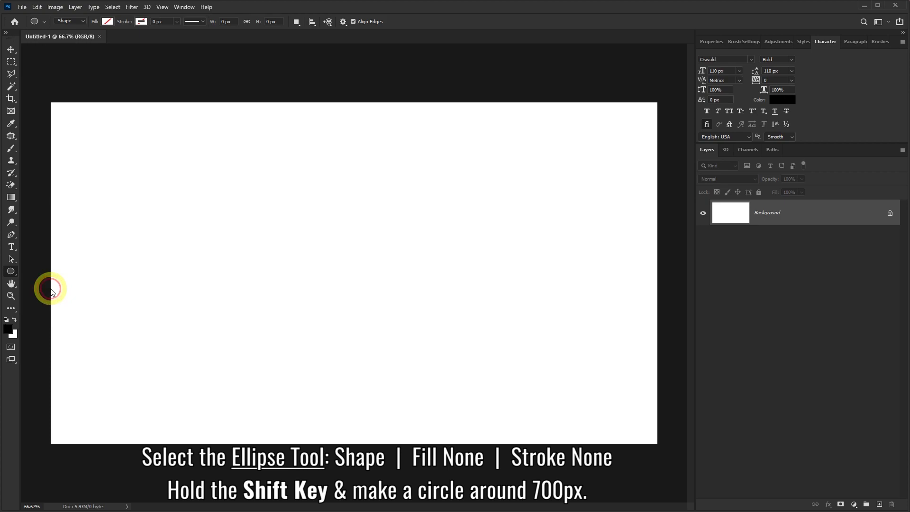
left_click(84, 21)
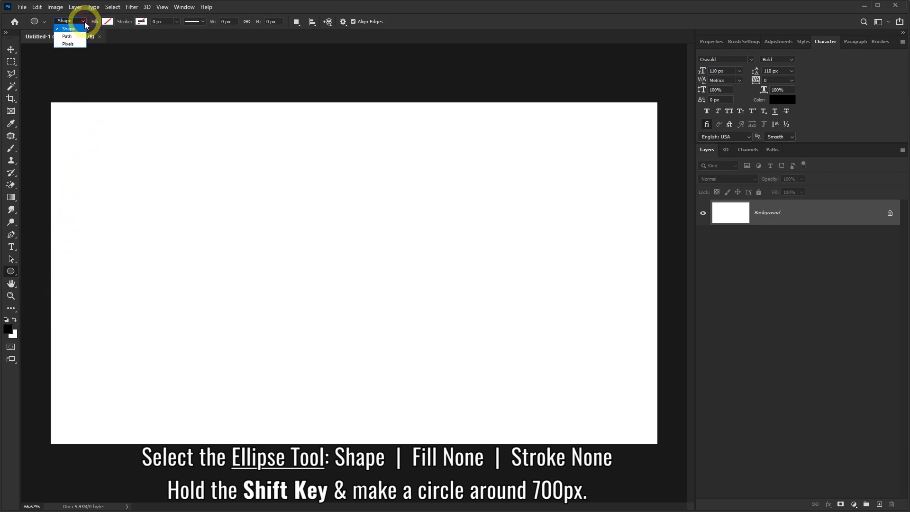
left_click(107, 21)
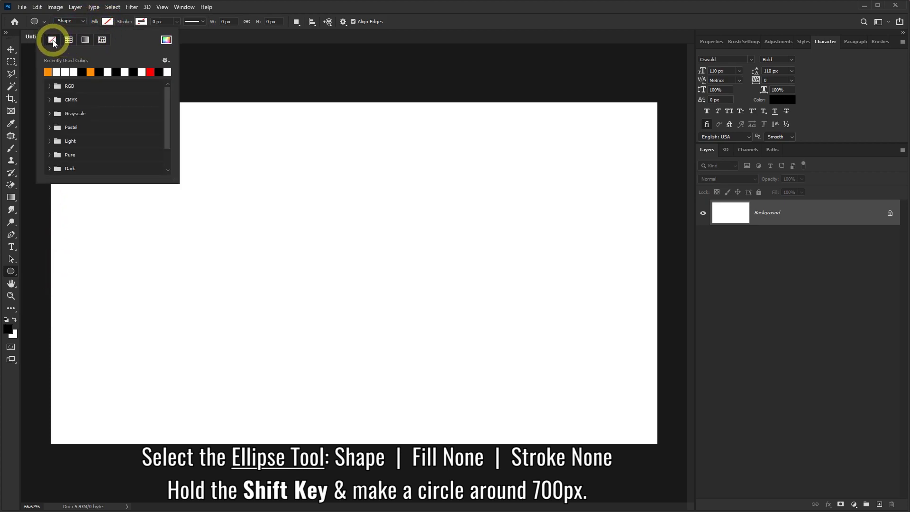
left_click(141, 21)
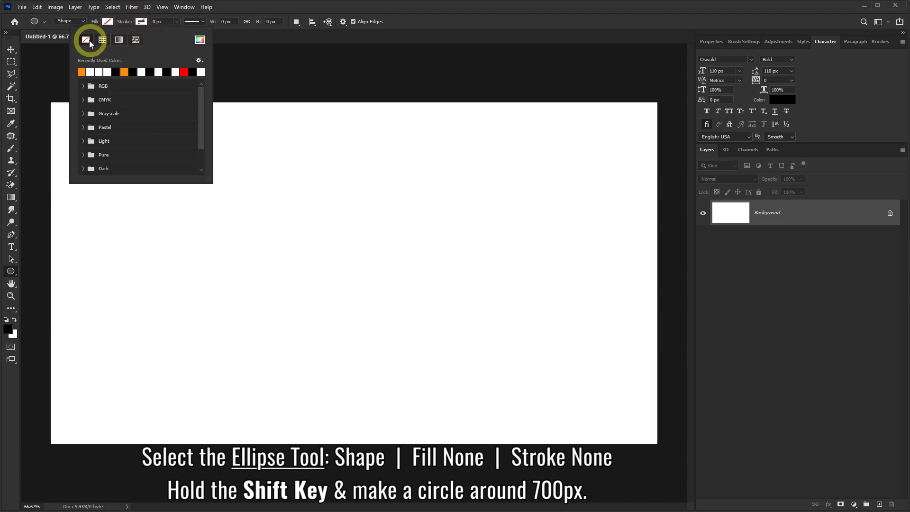
left_click(240, 7)
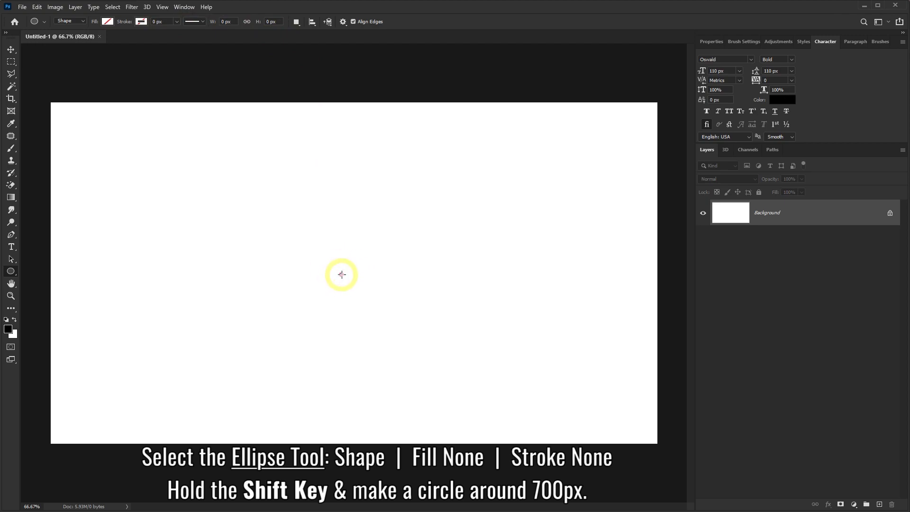
mouse_move(341, 274)
left_mouse_down()
mouse_move(384, 336)
mouse_move(478, 389)
mouse_move(468, 384)
left_mouse_up()
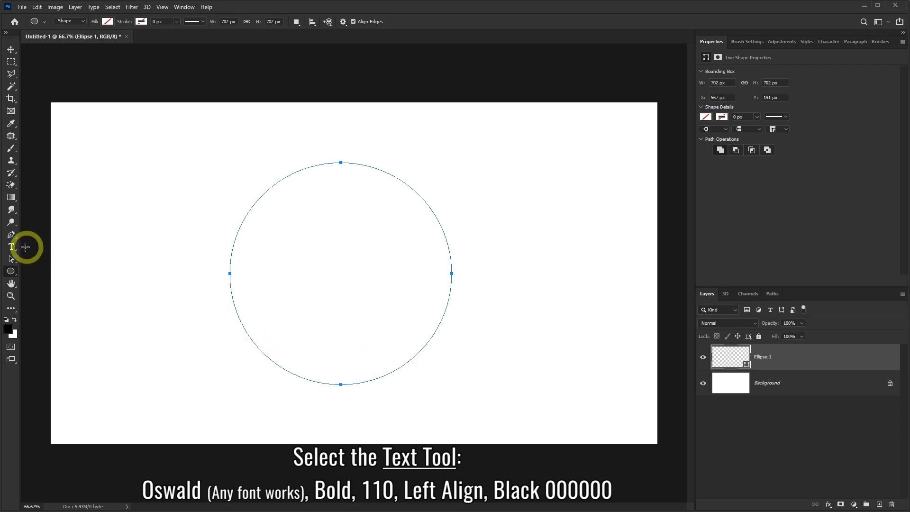
Step: Set the Horizontal Type tool to Oswald Bold 110 px, left-aligned, black 000000
left_click(11, 247)
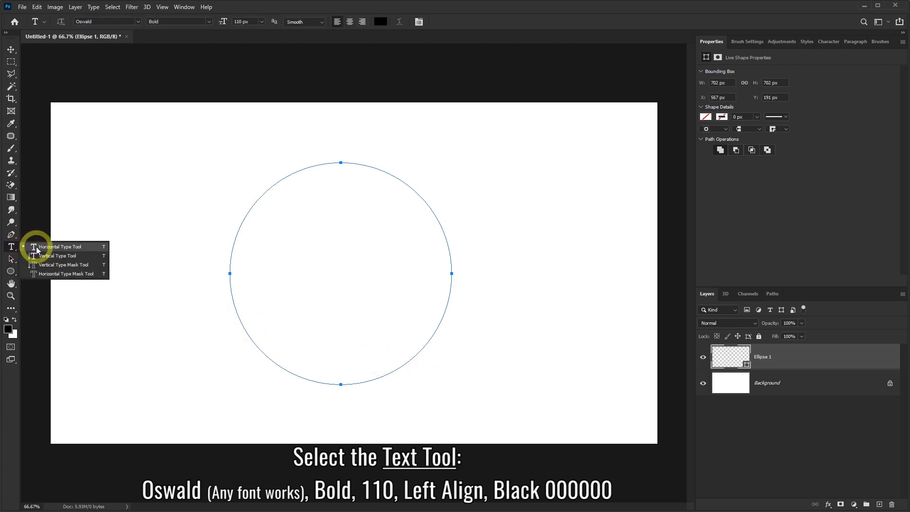
left_click(37, 249)
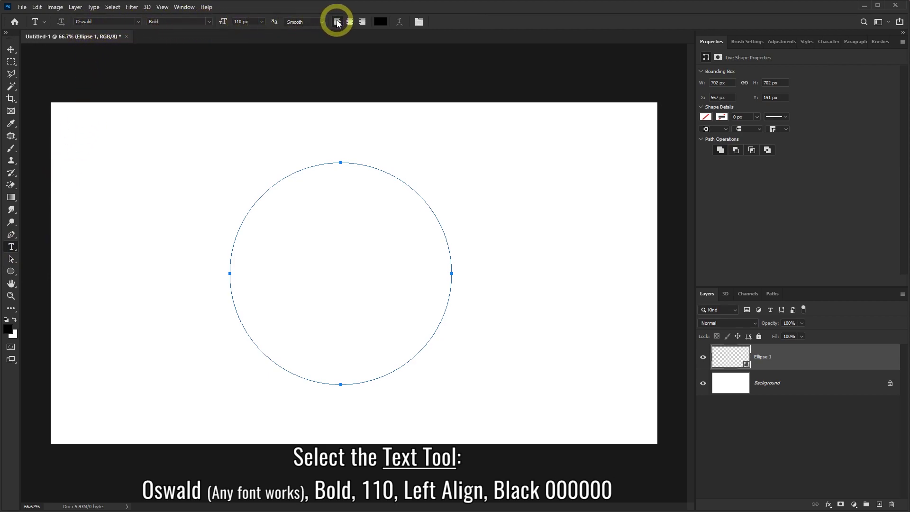
left_click(382, 22)
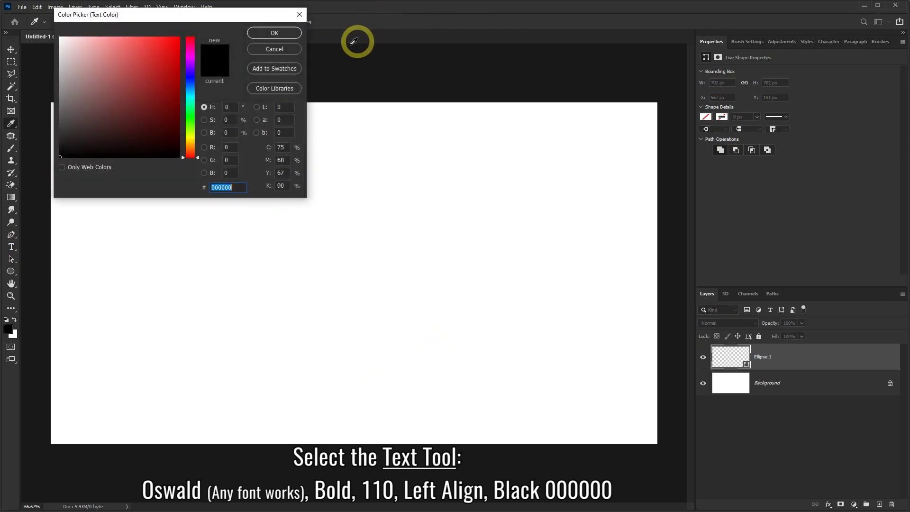
left_click(264, 33)
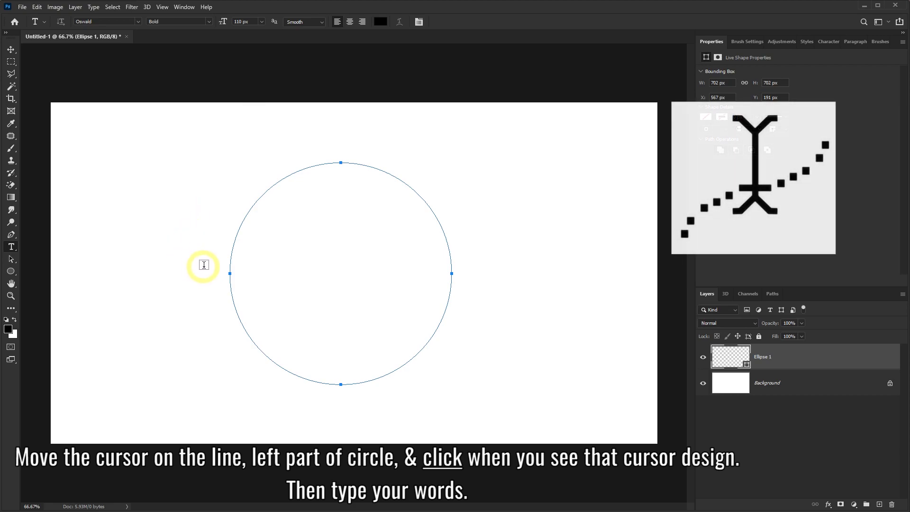
Step: Type TYPE YOUR TEXT onto the circle path, starting from its left edge
left_click(229, 263)
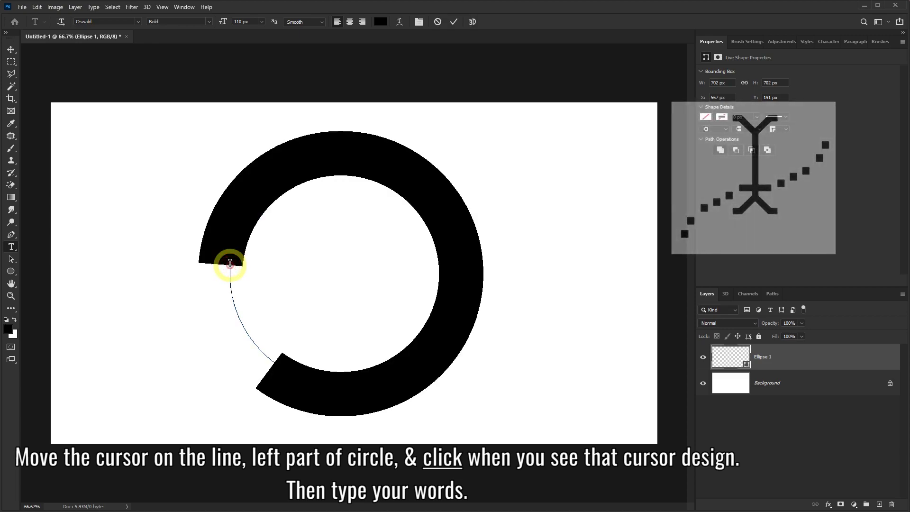
type("TY")
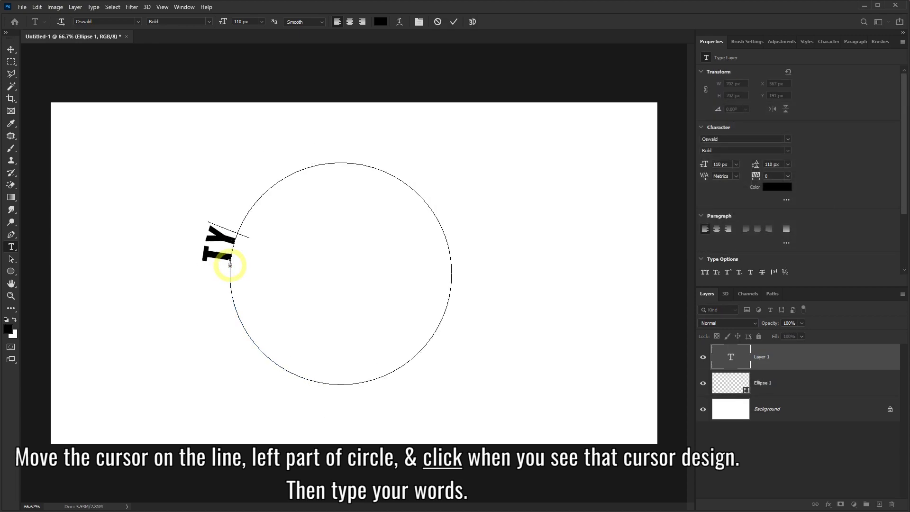
type("PE YOUR TEXT")
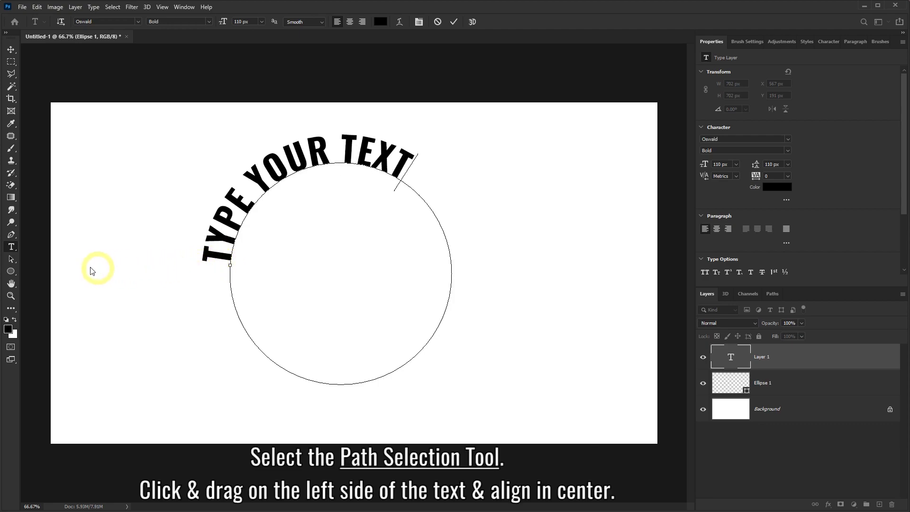
Step: Slide TYPE YOUR TEXT along the path with Path Selection until it is centred on top
left_click(11, 262)
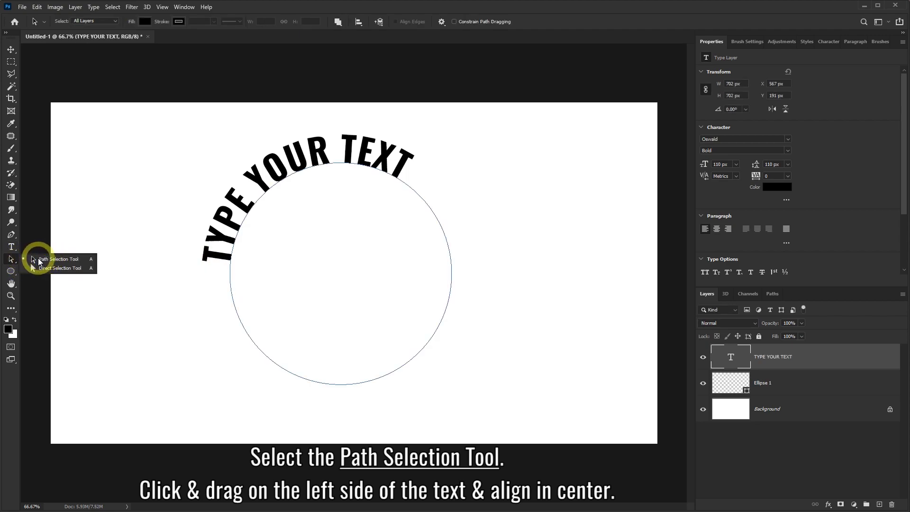
left_click(47, 260)
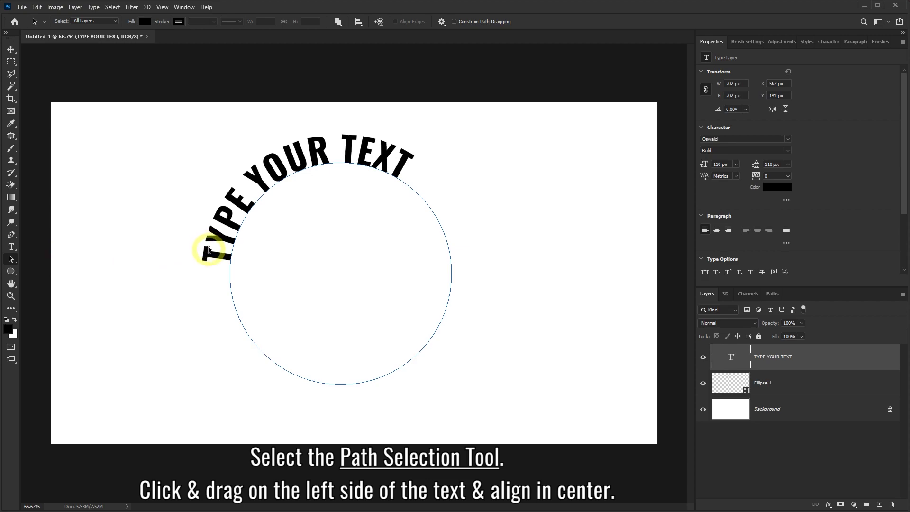
left_click_drag(211, 257, 216, 268)
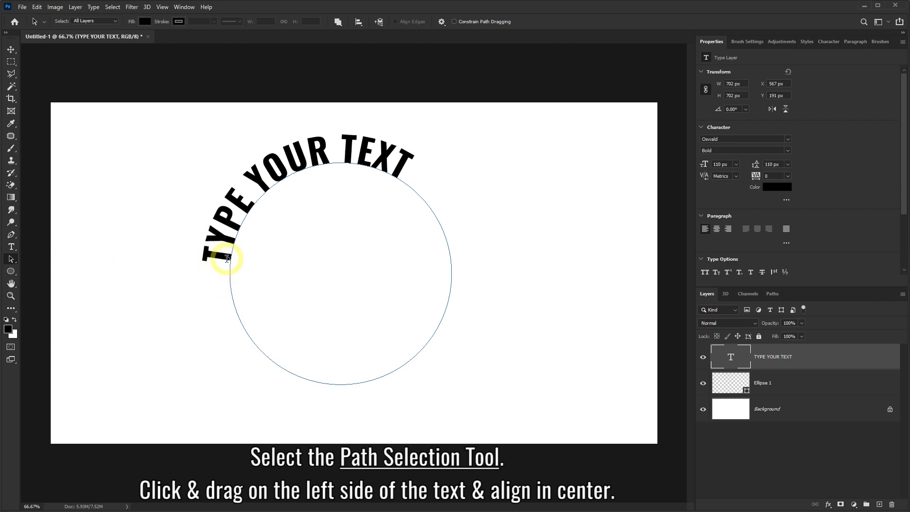
mouse_move(227, 259)
left_mouse_down()
mouse_move(265, 169)
mouse_move(185, 175)
left_mouse_up()
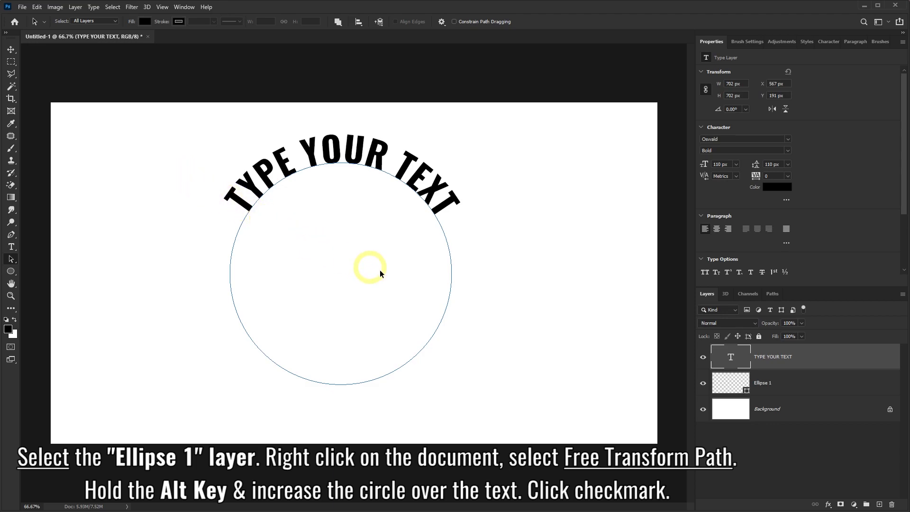
Step: Free-transform the Ellipse 1 path, scaling it from its centre to about 885 px
left_click(773, 378)
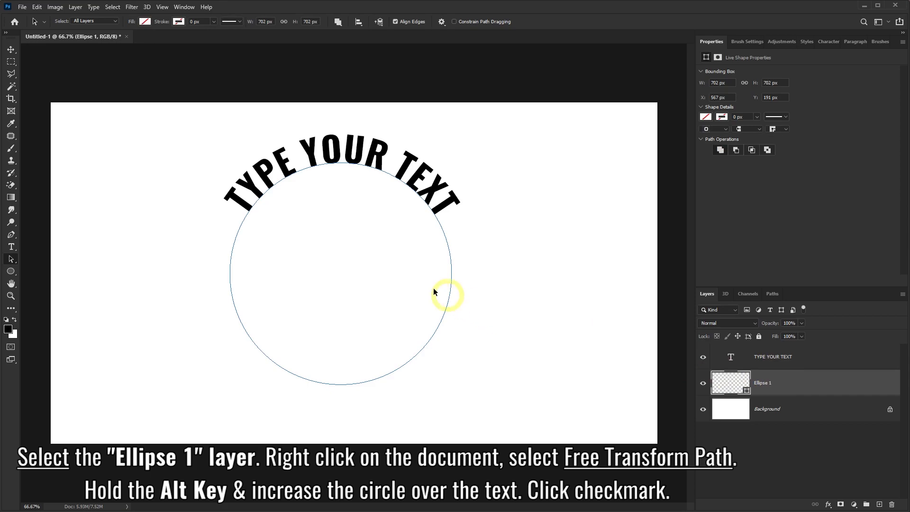
right_click(333, 210)
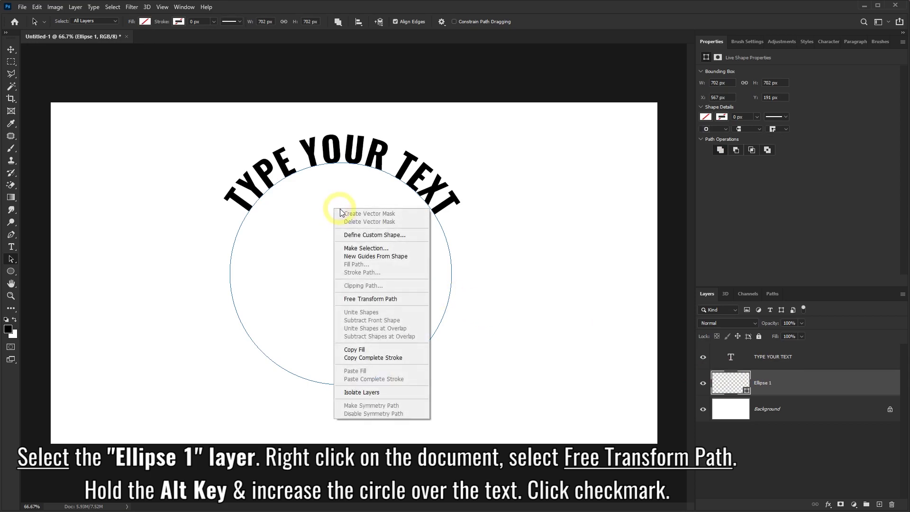
left_click(372, 299)
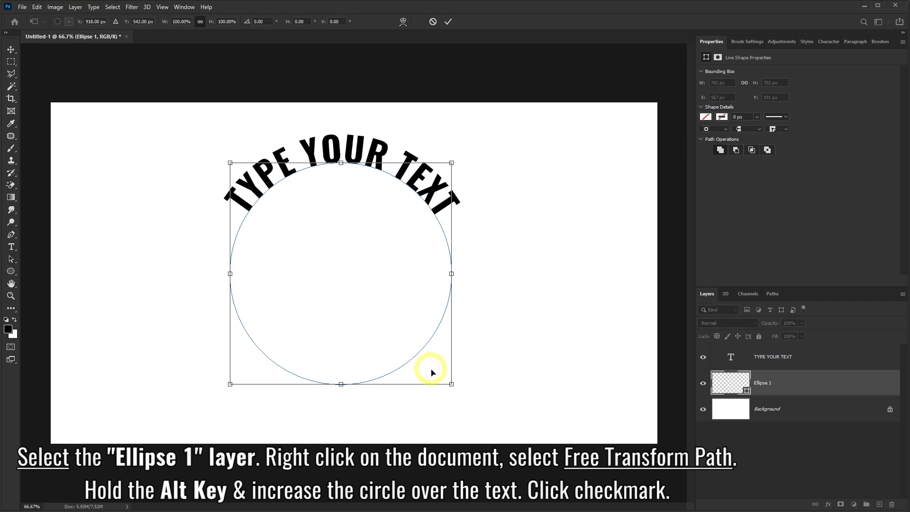
mouse_move(452, 383)
left_mouse_down()
mouse_move(435, 367)
mouse_move(490, 406)
left_mouse_up()
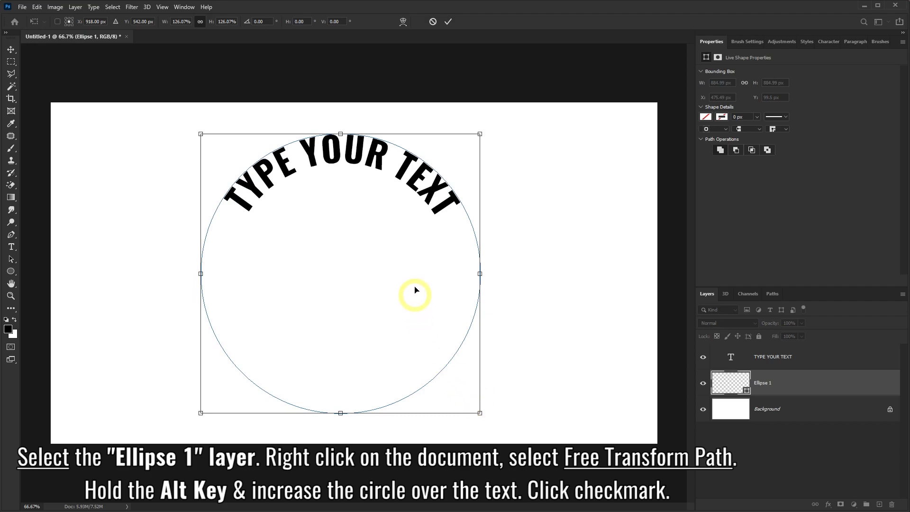
Step: Commit the resize and type IN A CIRCLE SHAPE along the circle from its left edge
left_click(448, 22)
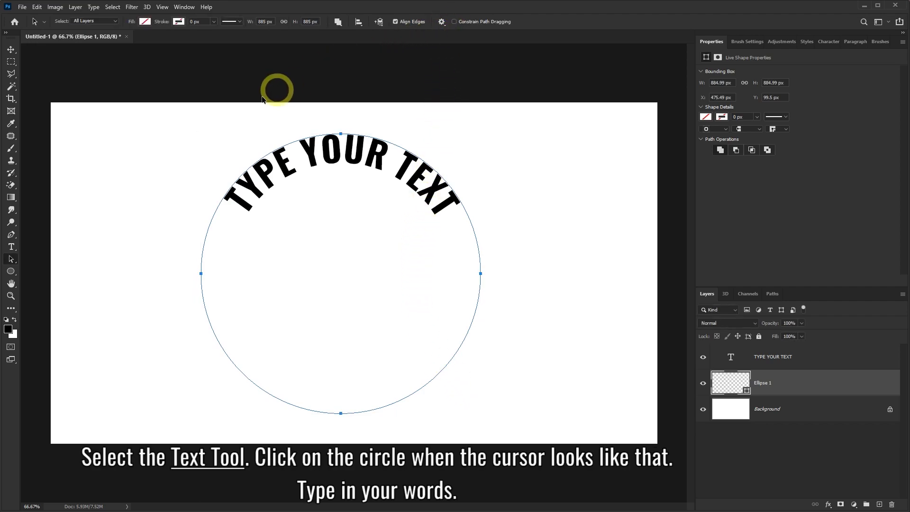
left_click(10, 248)
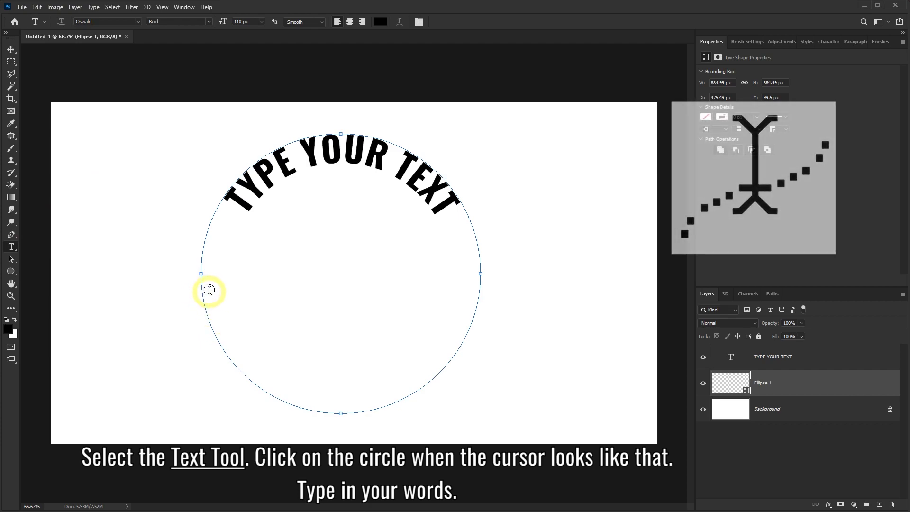
left_click(203, 290)
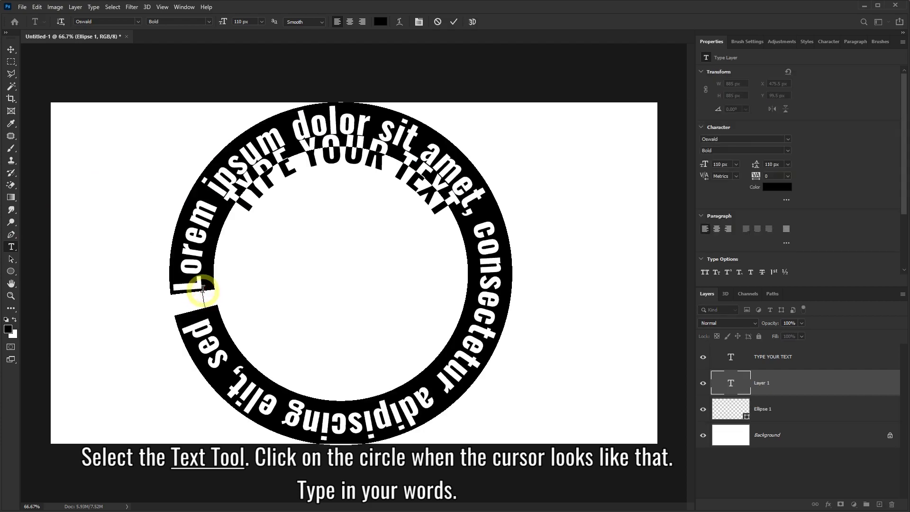
type("IN A CIR")
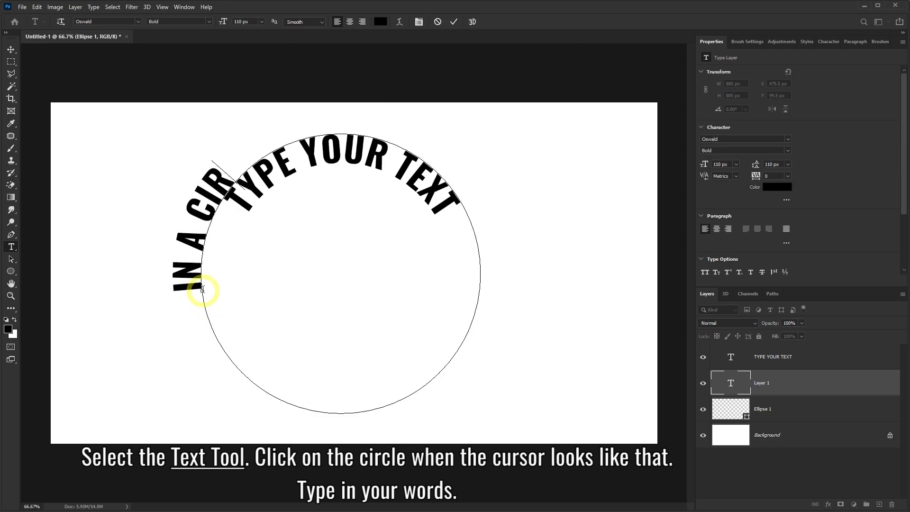
type("CLE SHAPE")
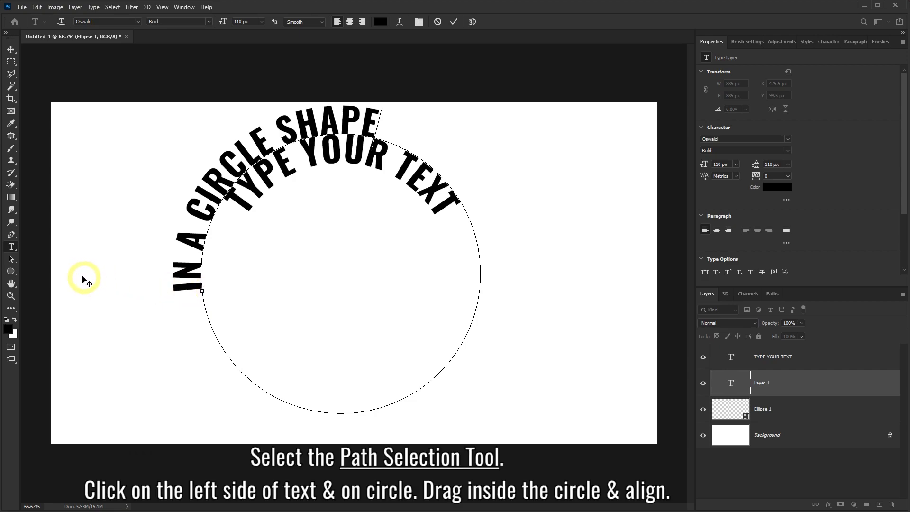
Step: Flip IN A CIRCLE SHAPE inside the circle and slide it down along the bottom
left_click(12, 260)
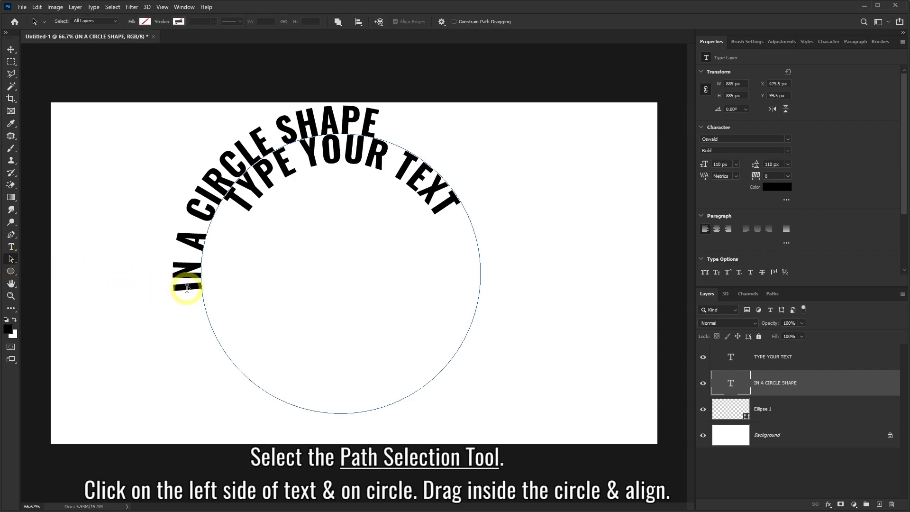
mouse_move(200, 287)
left_mouse_down()
mouse_move(349, 375)
mouse_move(511, 408)
mouse_move(443, 325)
mouse_move(475, 296)
left_mouse_up()
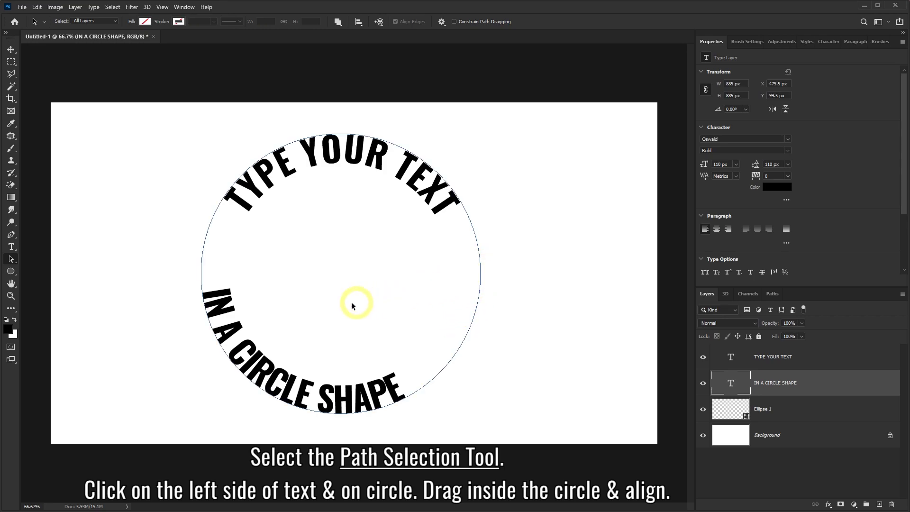
left_click_drag(201, 293, 233, 357)
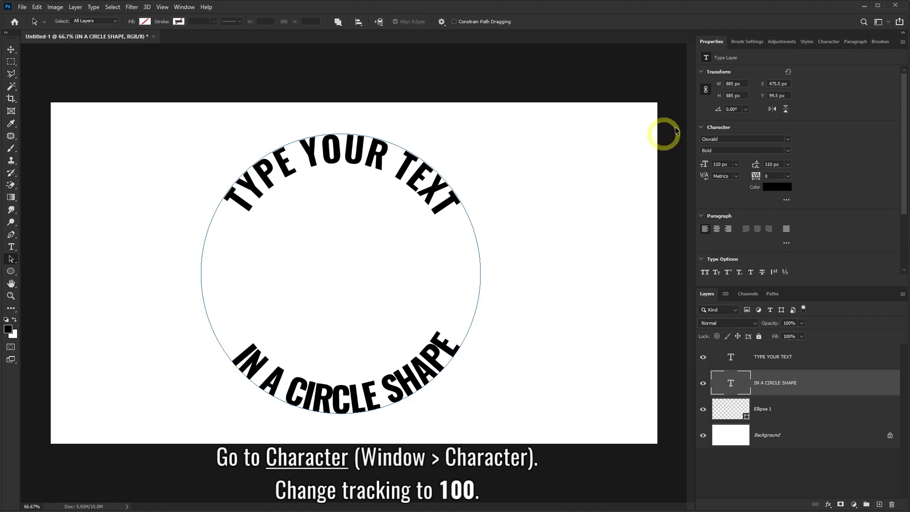
Step: Set IN A CIRCLE SHAPE tracking to 100 in the Character panel and recentre it
left_click(830, 41)
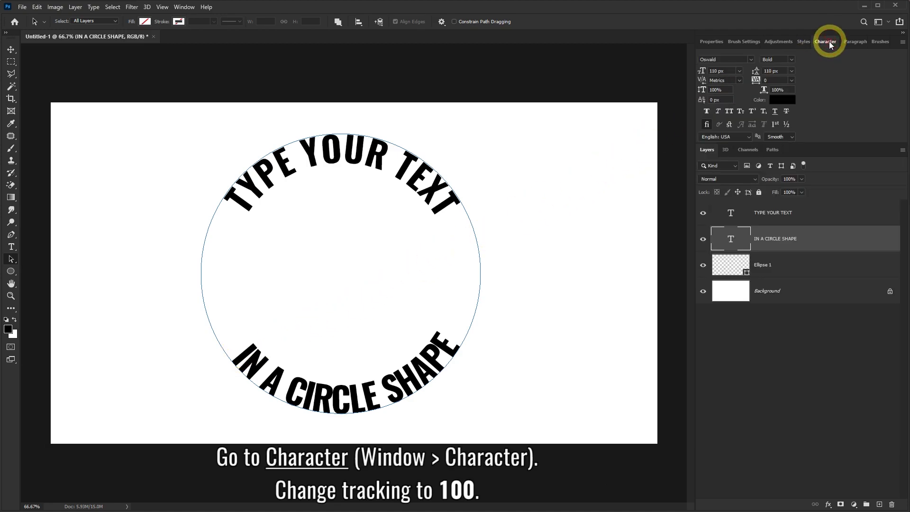
left_click(183, 7)
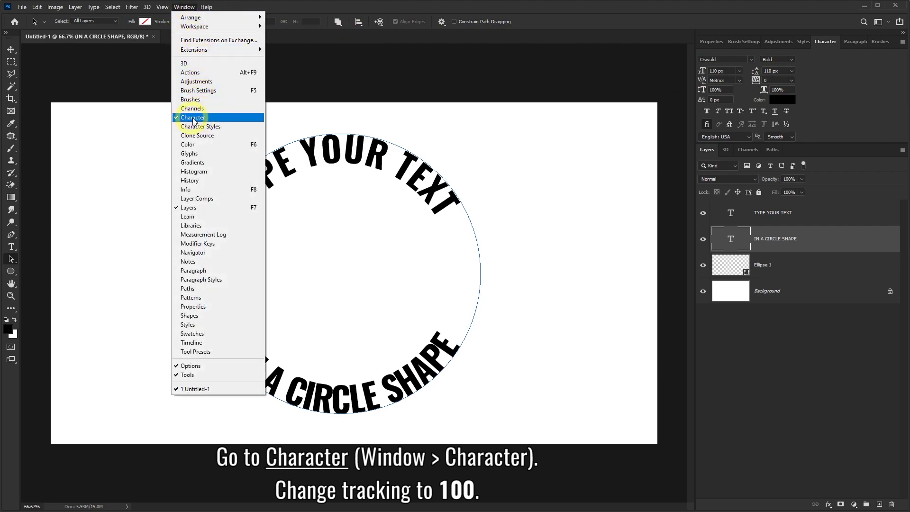
left_click(608, 9)
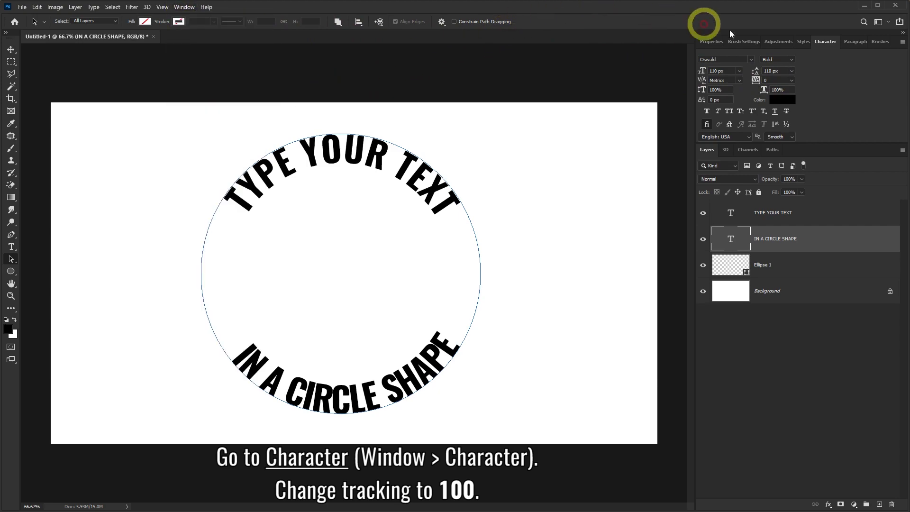
left_click(791, 81)
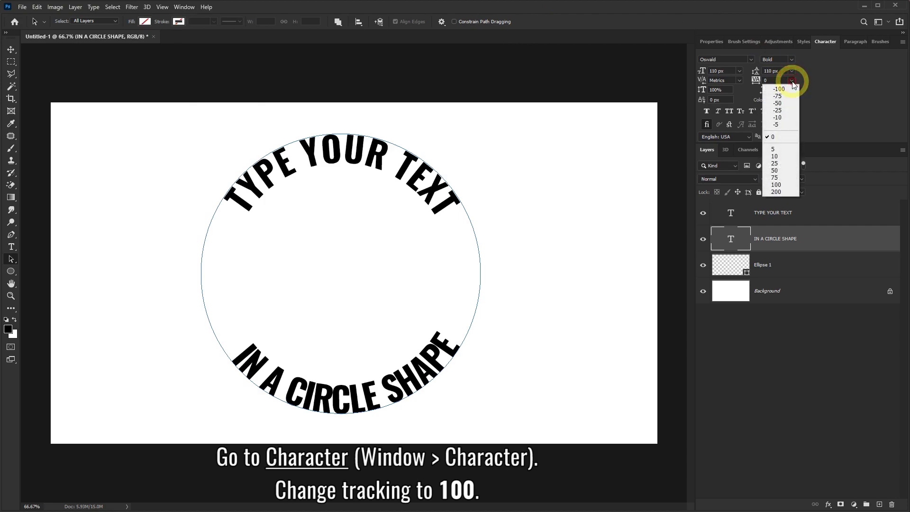
left_click(776, 185)
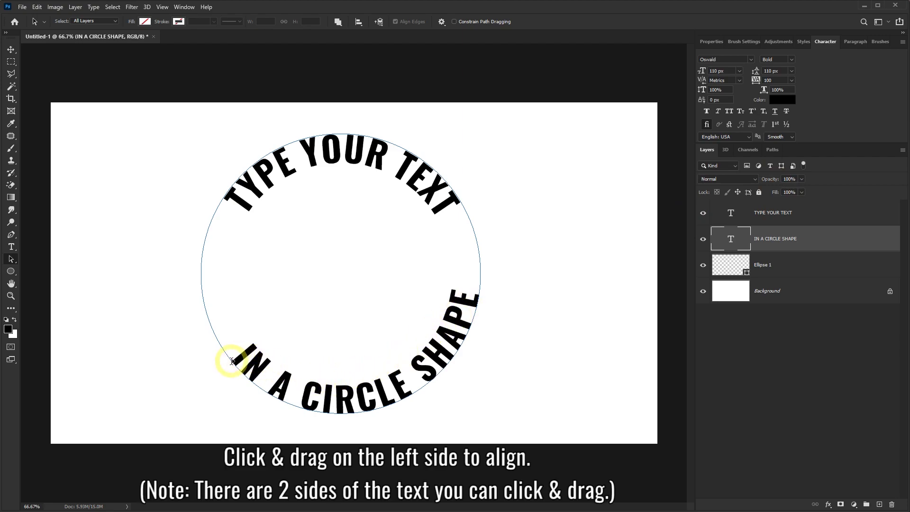
left_click_drag(232, 361, 218, 327)
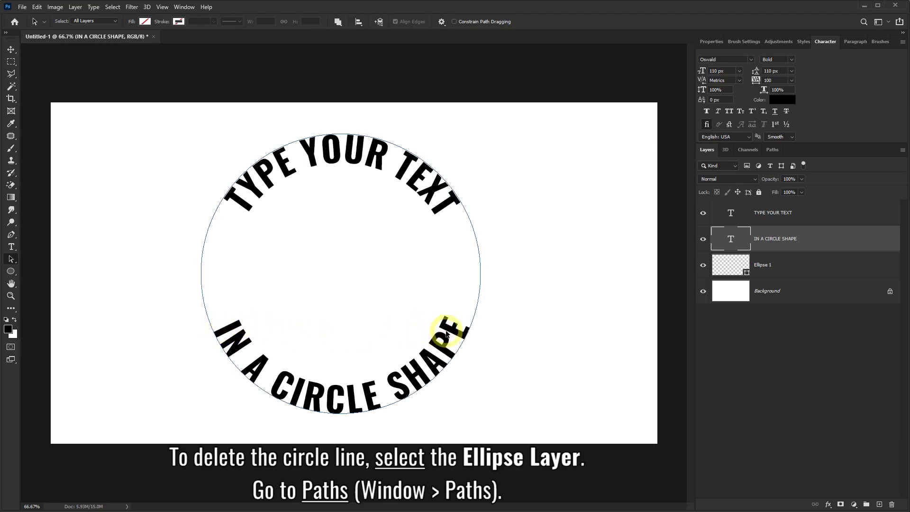
Step: Delete the Ellipse 1 Shape Path in the Paths panel, confirming with Yes
left_click(786, 261)
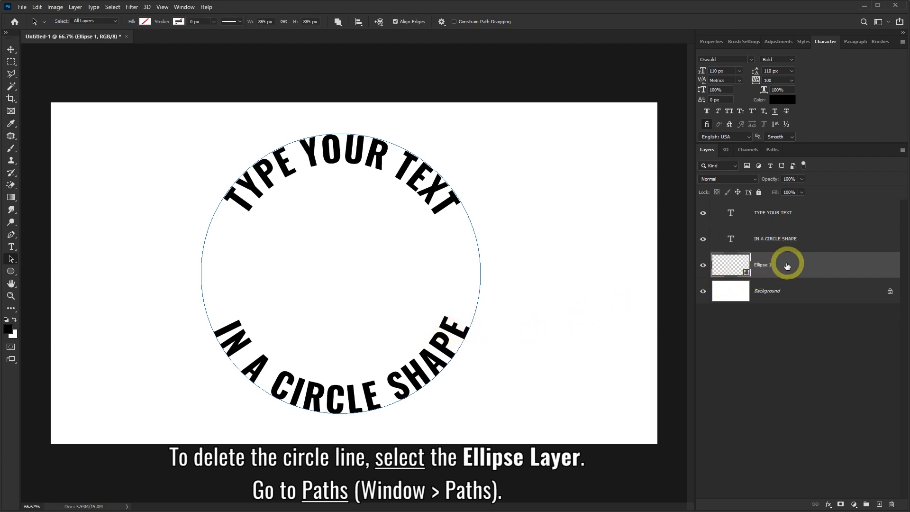
left_click(772, 150)
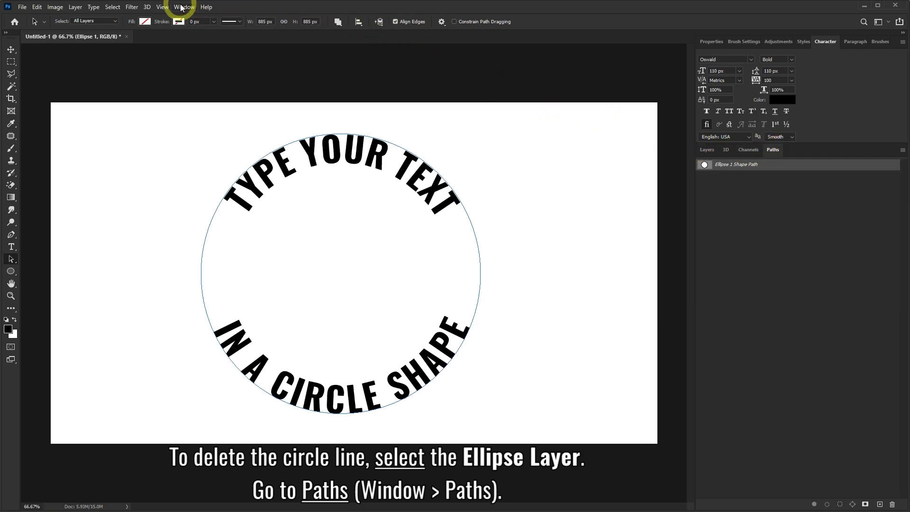
left_click(184, 7)
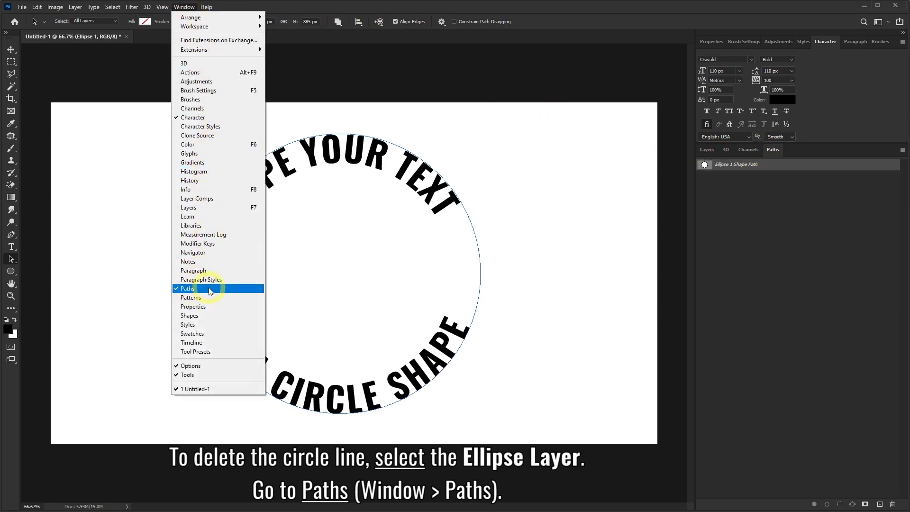
left_click(771, 166)
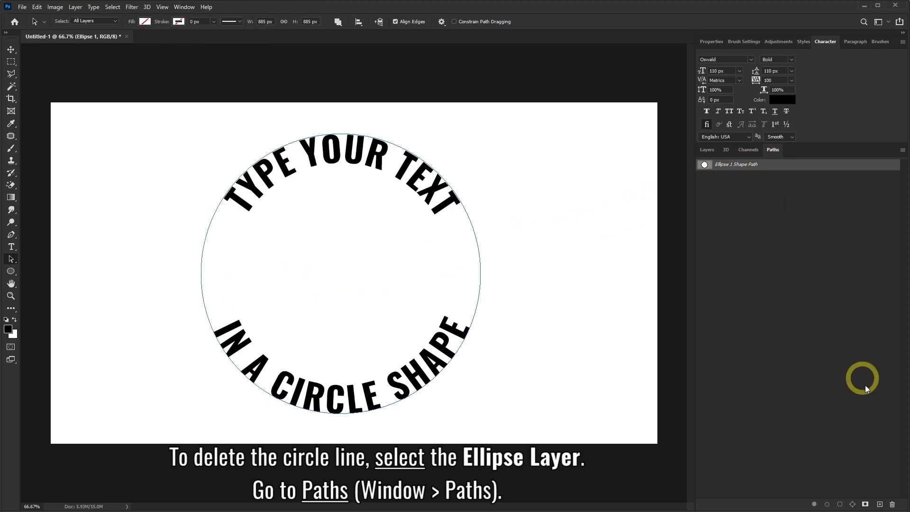
left_click(893, 505)
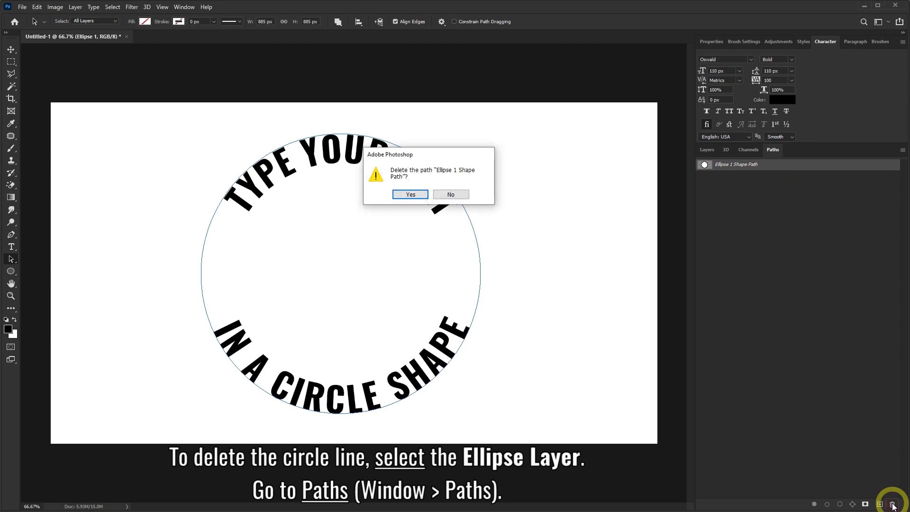
left_click(411, 195)
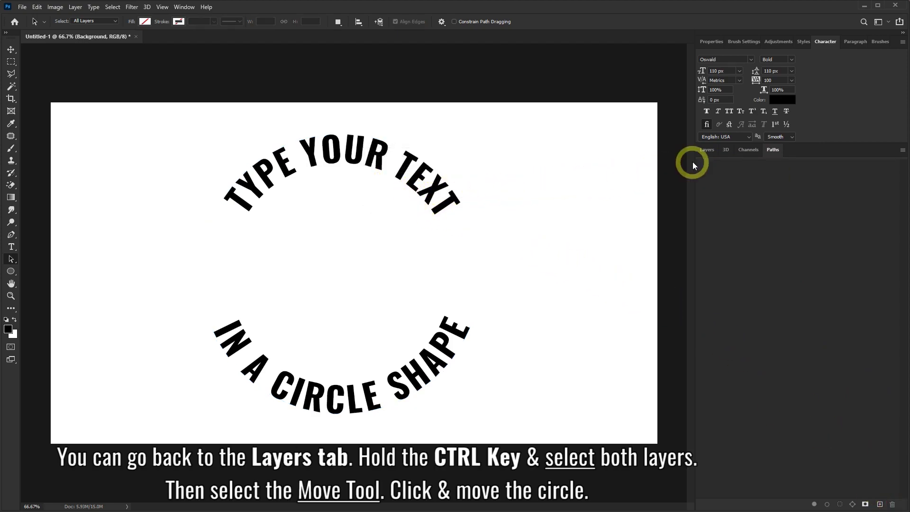
Step: Select the 'TYPE YOUR TEXT' and 'IN A CIRCLE SHAPE' layers and drag both arcs toward the canvas centre
left_click(706, 150)
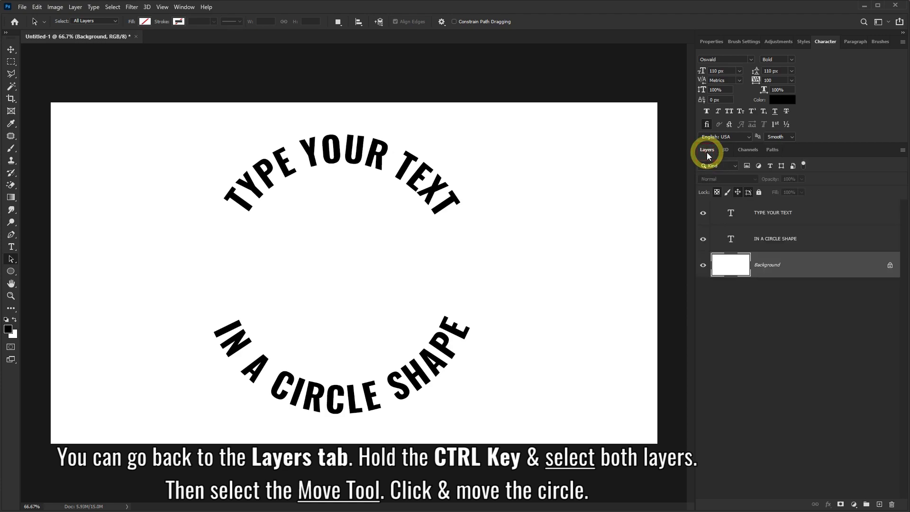
left_click(823, 214)
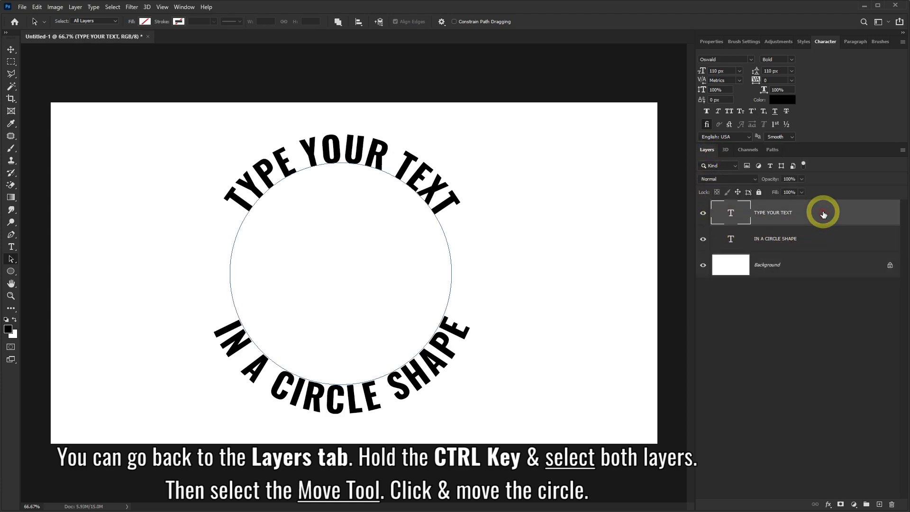
left_click(820, 239, "ctrl")
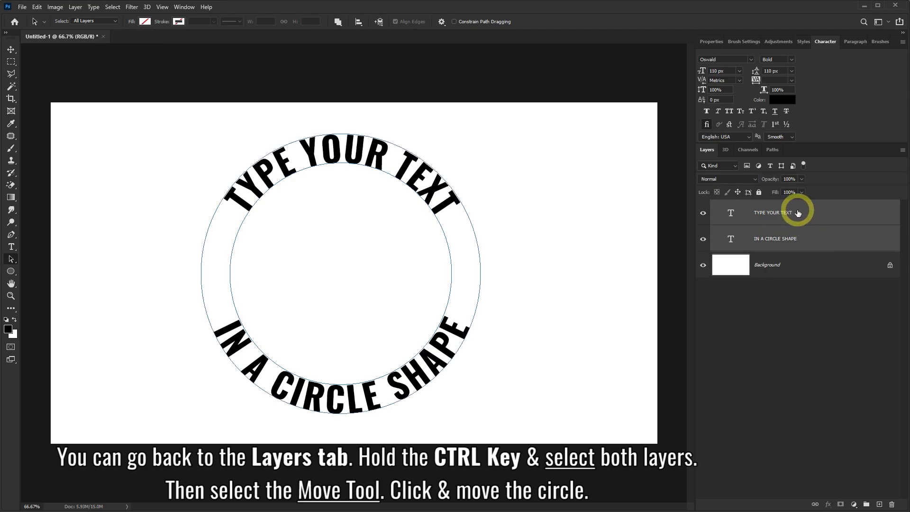
left_click(11, 50)
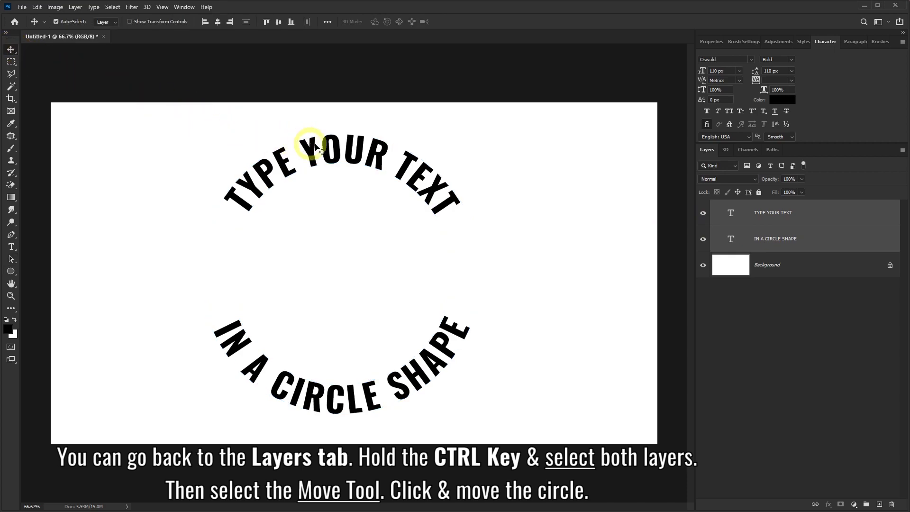
mouse_move(359, 158)
left_mouse_down()
mouse_move(408, 141)
mouse_move(371, 141)
mouse_move(367, 158)
left_mouse_up()
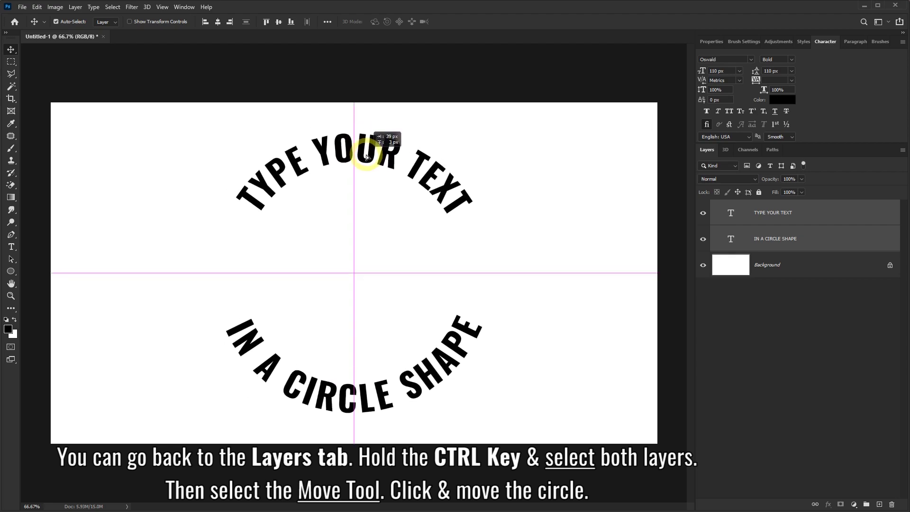